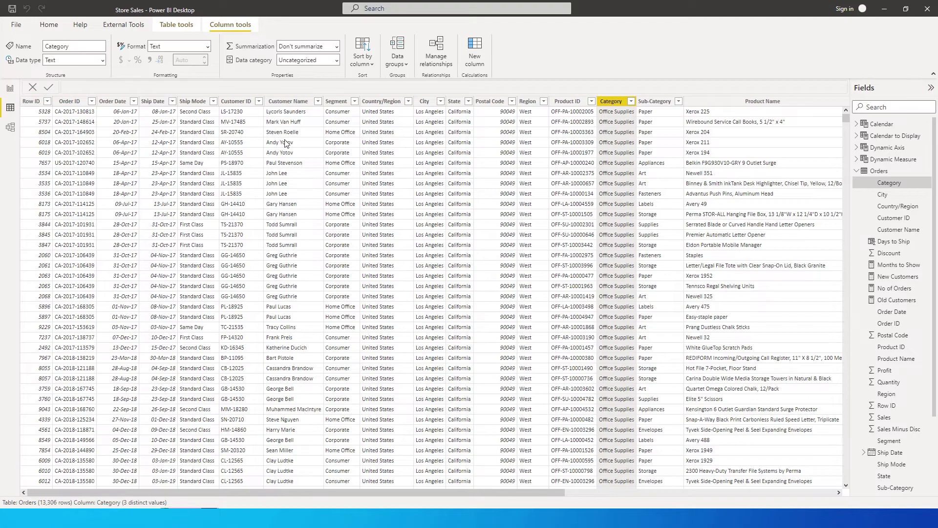
# Step: Inspect the Segment and Category columns of Orders in Data view, then return to blank Page 5
pyautogui.click(340, 101)
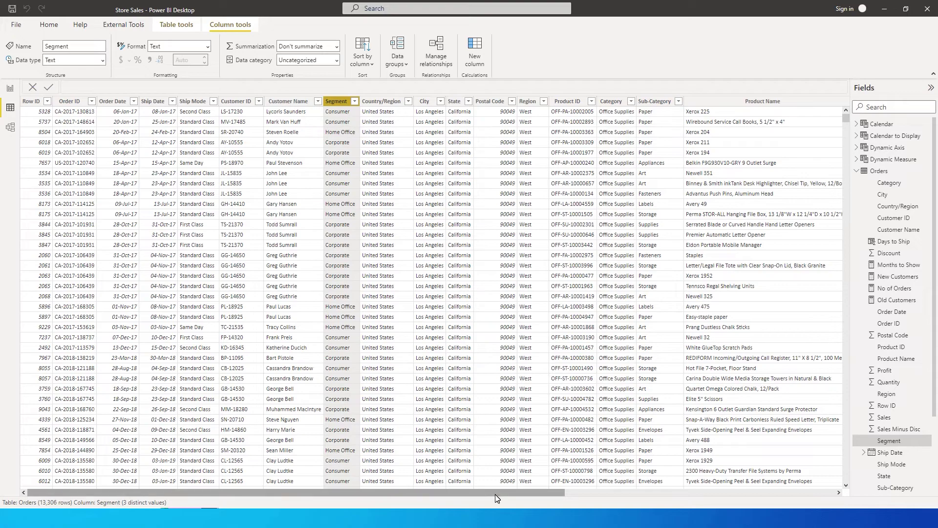
pyautogui.moveTo(497, 494); pyautogui.dragTo(751, 483)
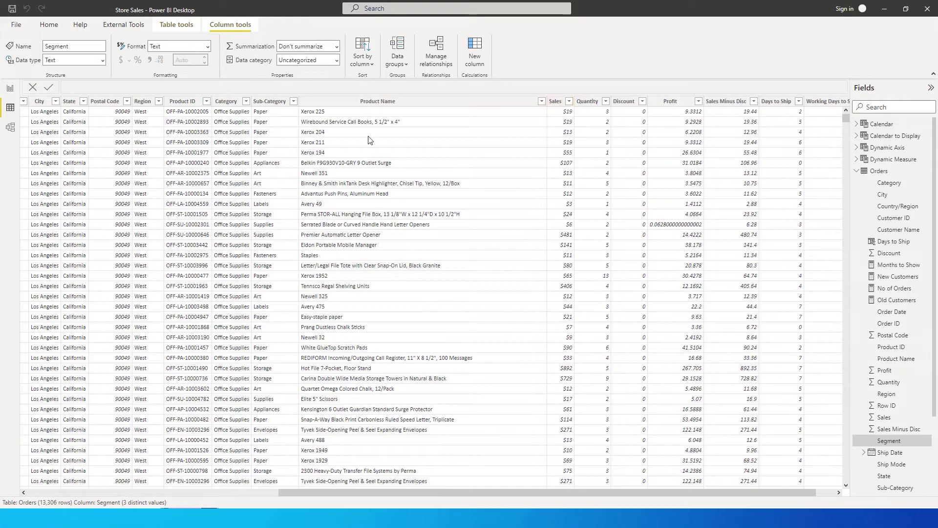
pyautogui.click(10, 88)
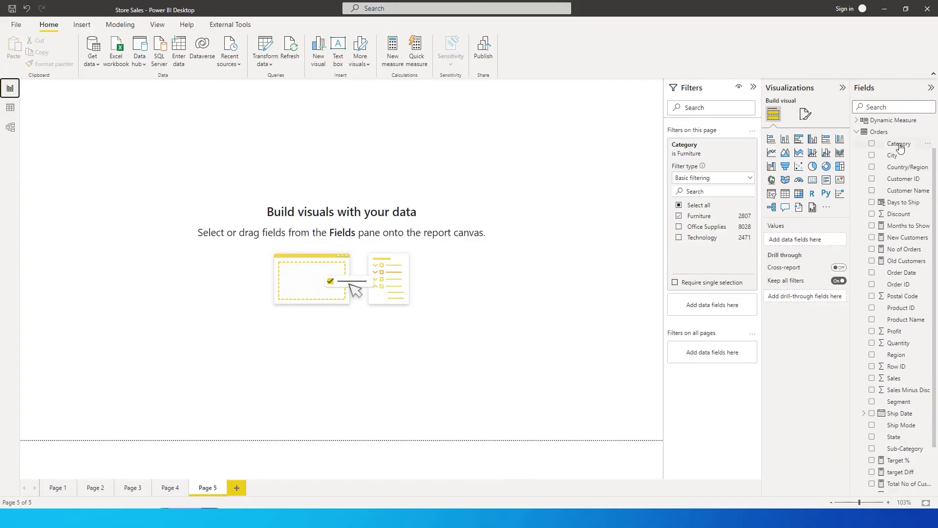
# Step: Create an Orders measure named No of Orders _Consumer_Furniture with a formula beginning CALCULATE(
pyautogui.click(932, 132)
pyautogui.click(870, 137)
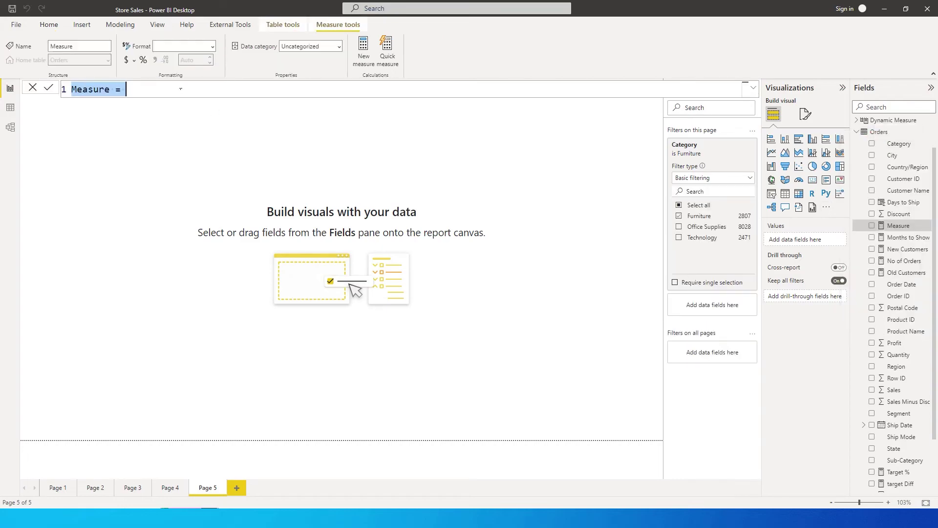
pyautogui.write('No o')
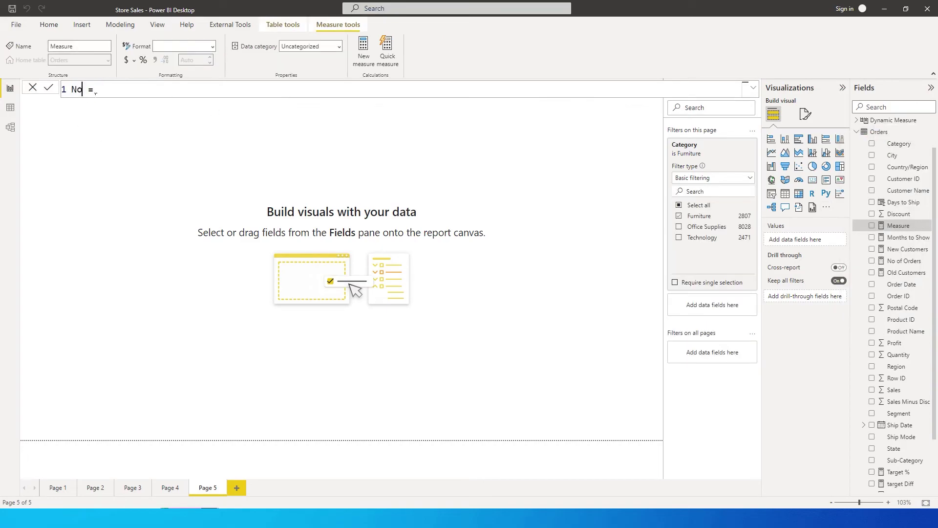
pyautogui.write('f Orders _')
pyautogui.press('Return')
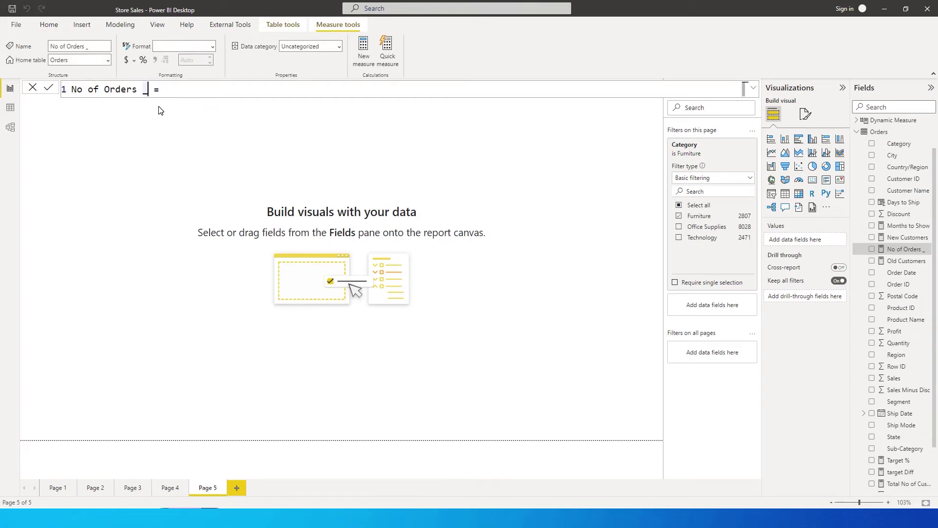
pyautogui.write('Consumer_Furniture')
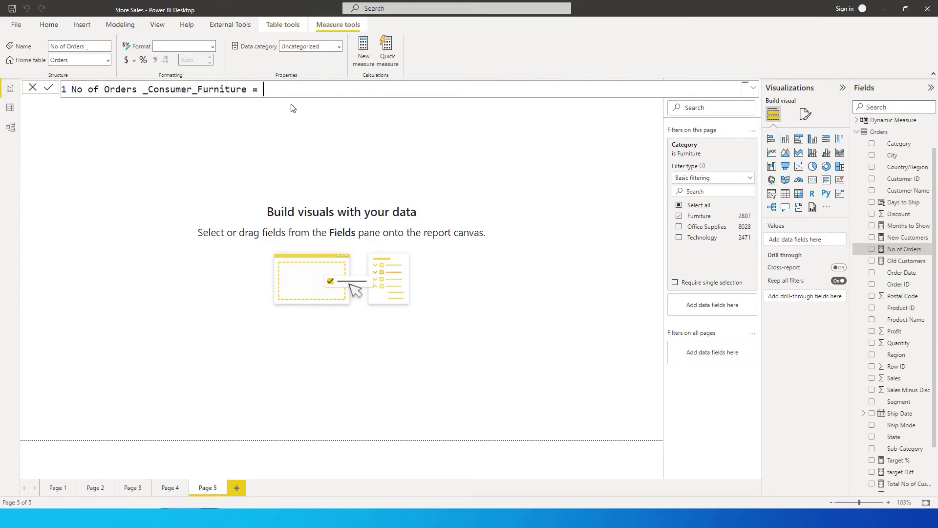
pyautogui.write(' = CAL')
pyautogui.press('Tab')
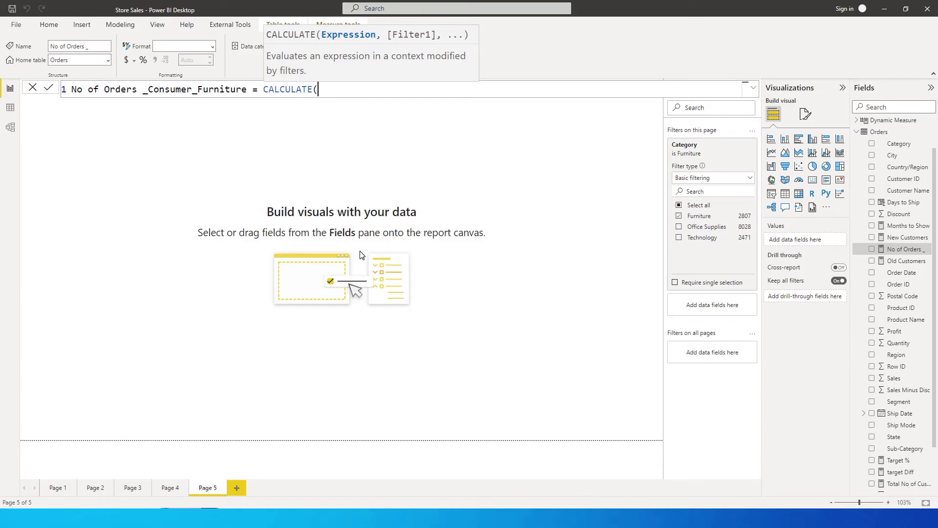
# Step: Enter COUNT(Orders[Order ID]) as the measure's first CALCULATE argument
pyautogui.write('COUN')
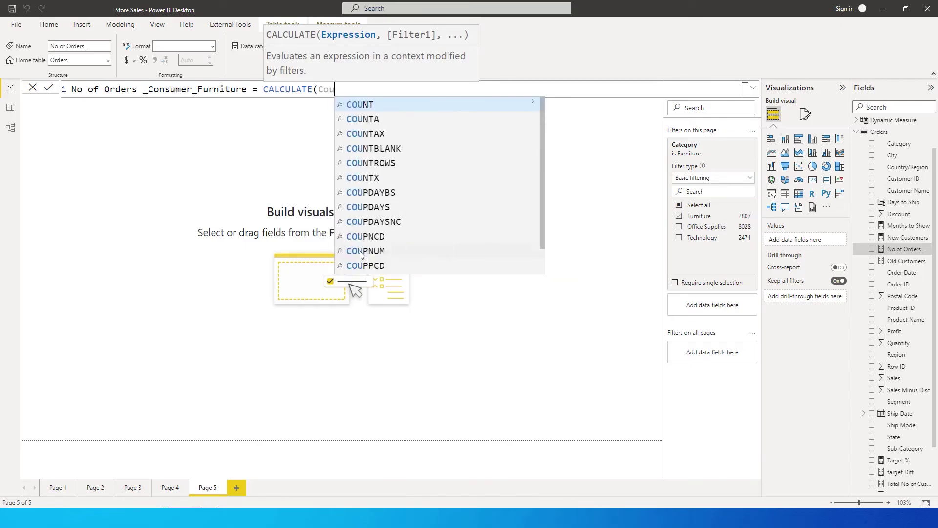
pyautogui.press('Tab')
pyautogui.write('Order')
pyautogui.press('Down')
pyautogui.press('Down')
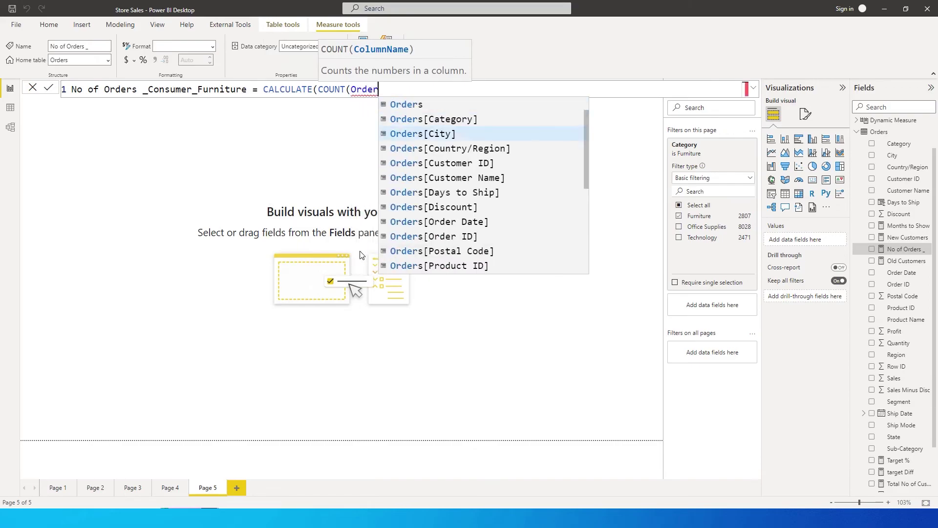
pyautogui.press('Down')
pyautogui.press('Down')
pyautogui.press('Down')
pyautogui.press('Down')
pyautogui.press('Down')
pyautogui.press('Down')
pyautogui.press('Down')
pyautogui.press('Tab')
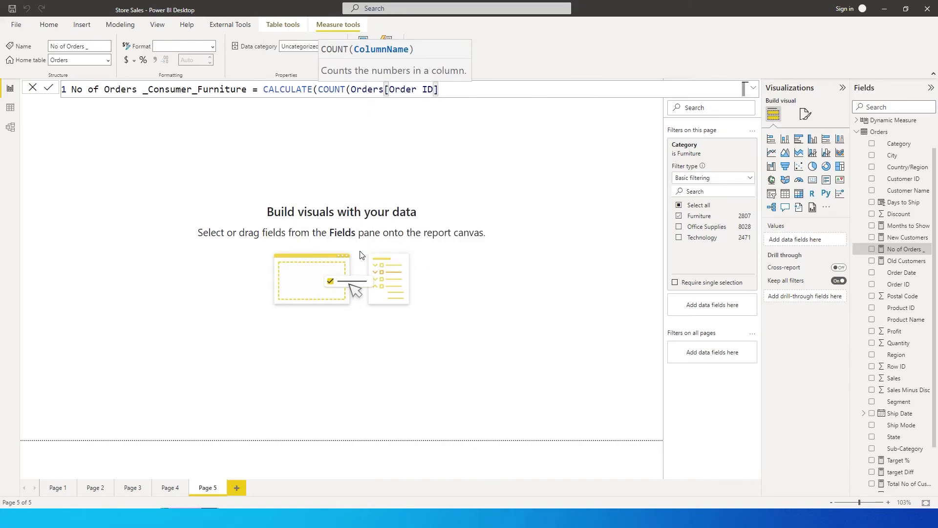
pyautogui.write(')')
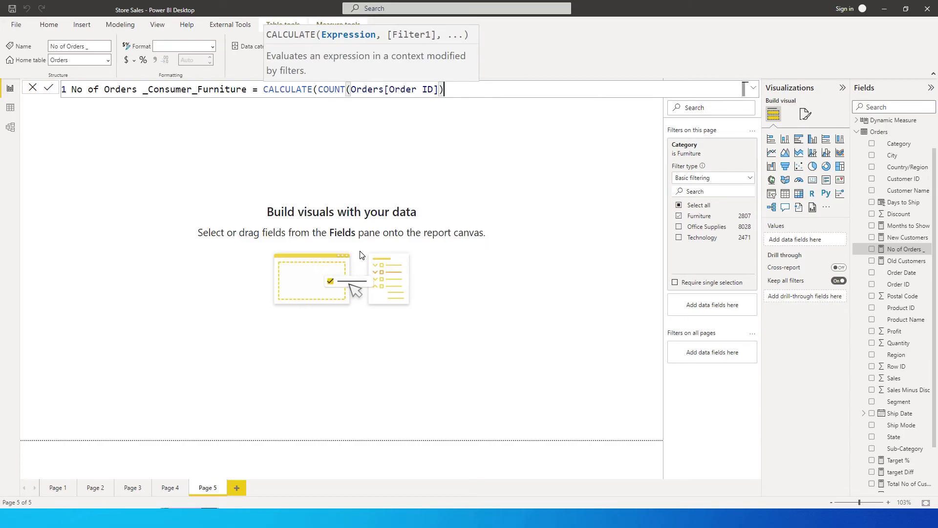
pyautogui.write(',')
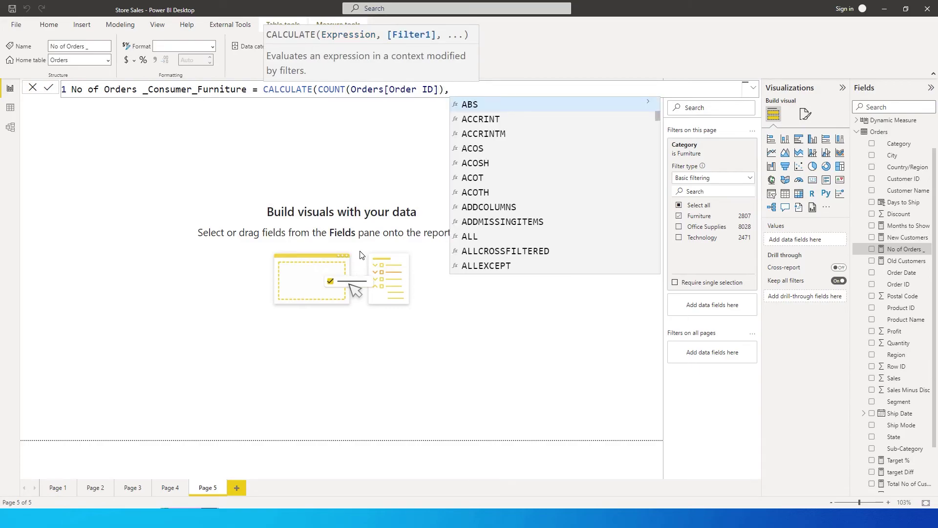
# Step: Add FILTER(Orders, Orders[Segment] = "Consumer") as the filter argument and commit the measure
pyautogui.write('FILTER(')
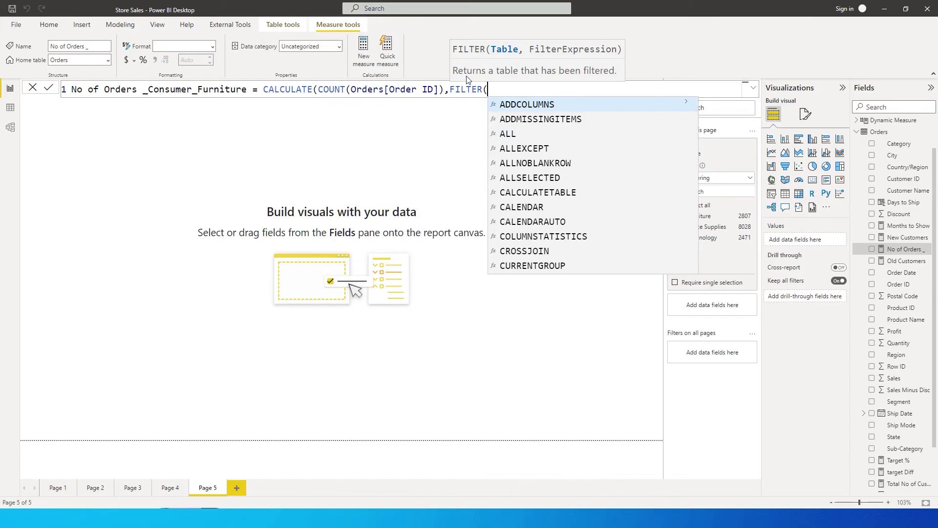
pyautogui.write('Orders')
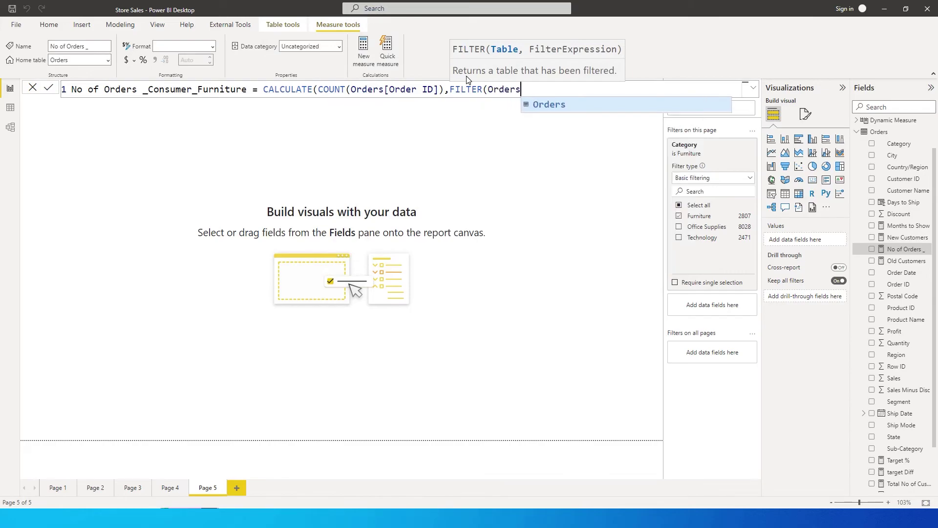
pyautogui.write(',')
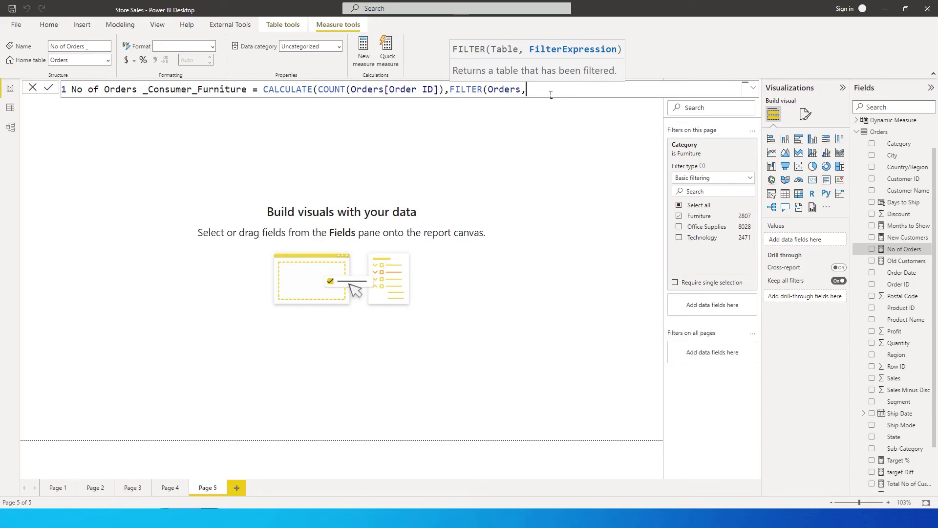
pyautogui.write('Orders[Segment] = "Sonc')
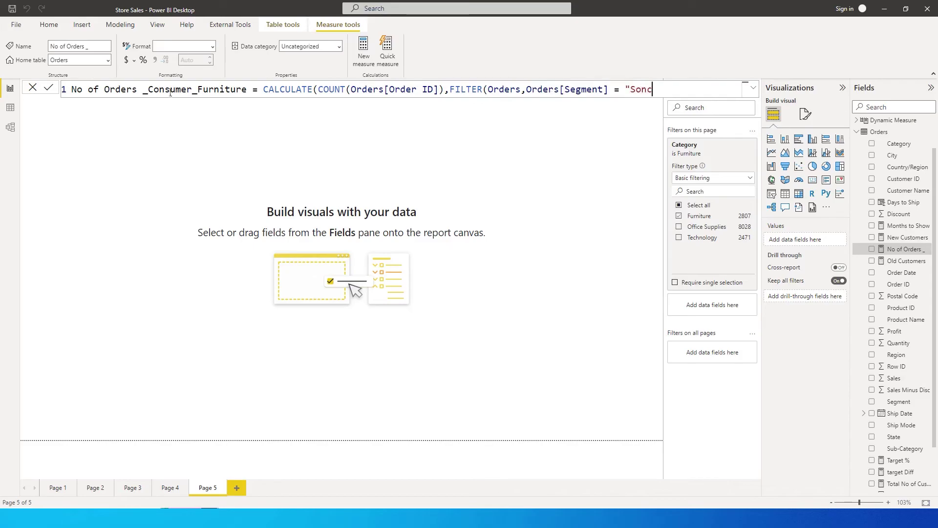
pyautogui.write('ume')
pyautogui.press('BackSpace')
pyautogui.press('BackSpace')
pyautogui.press('BackSpace')
pyautogui.press('BackSpace')
pyautogui.press('BackSpace')
pyautogui.press('BackSpace')
pyautogui.press('BackSpace')
pyautogui.write('C')
pyautogui.write('onsumer')
pyautogui.write(')')
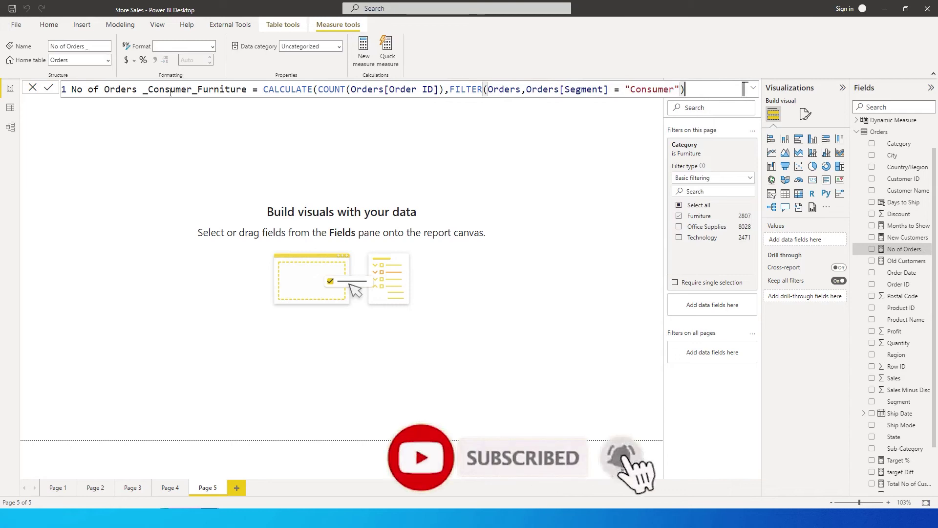
pyautogui.write(')')
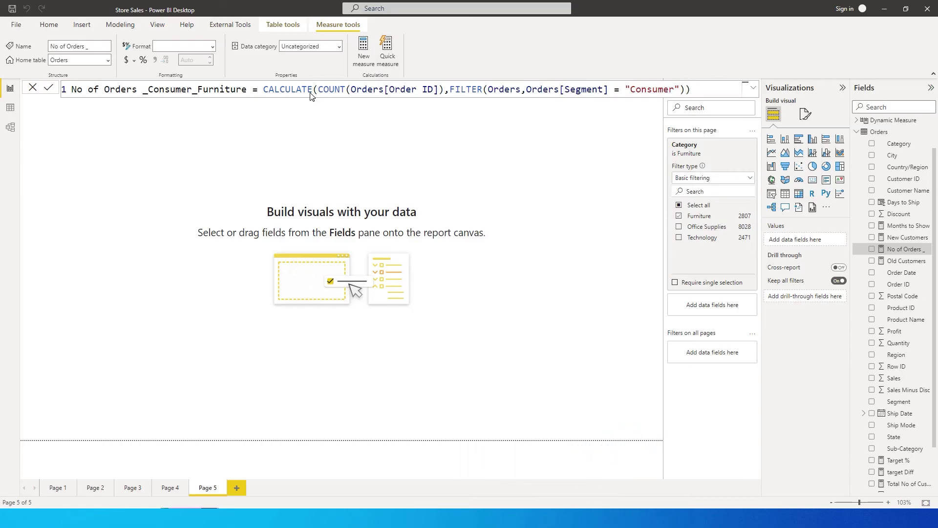
pyautogui.press('Return')
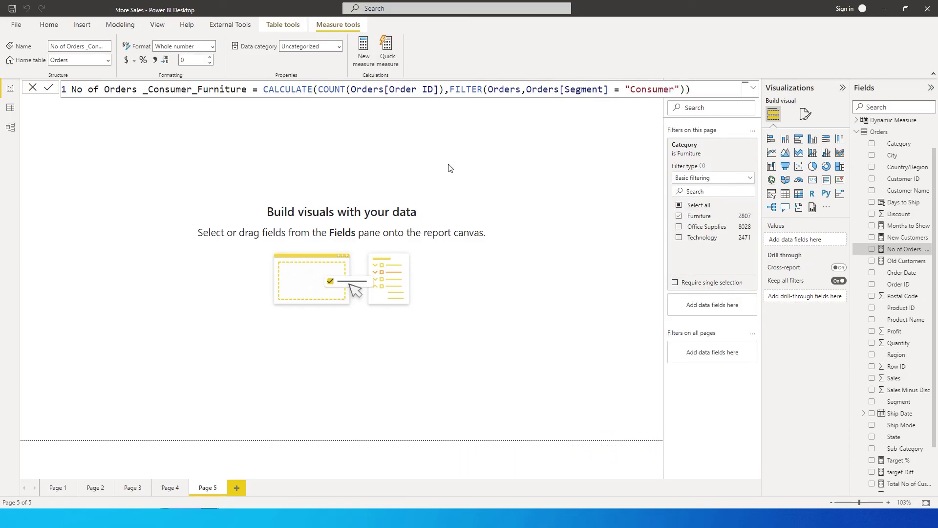
# Step: Place the measure on Page 5 as a card showing 1465 and position it
pyautogui.click(872, 249)
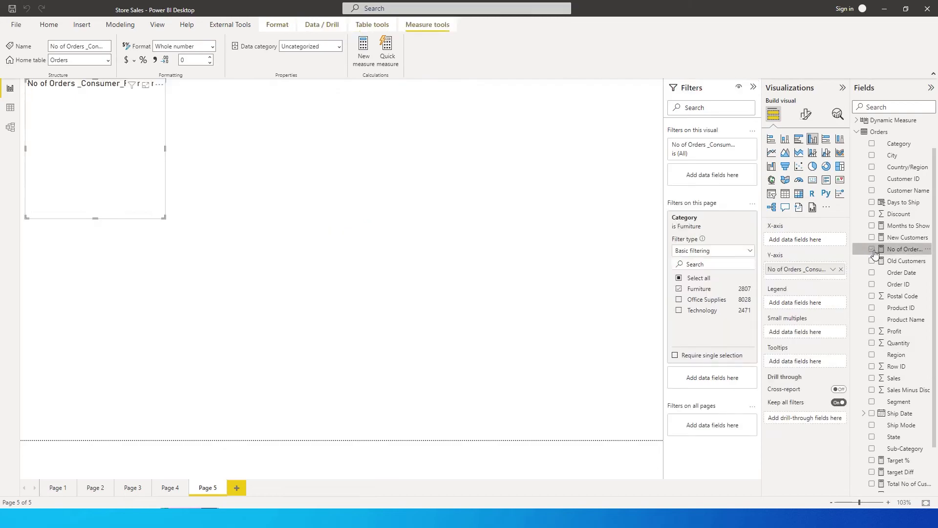
pyautogui.moveTo(129, 146); pyautogui.dragTo(195, 191)
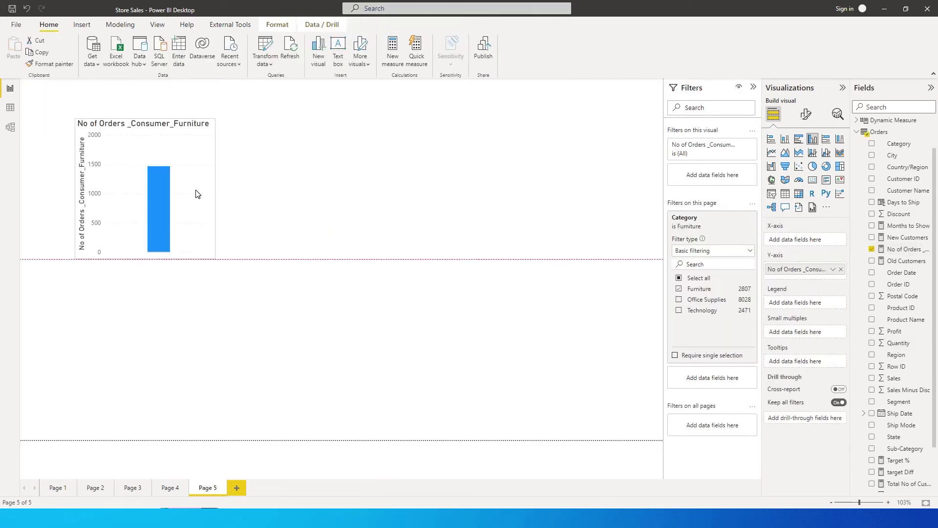
pyautogui.click(812, 180)
pyautogui.moveTo(147, 239); pyautogui.dragTo(167, 242)
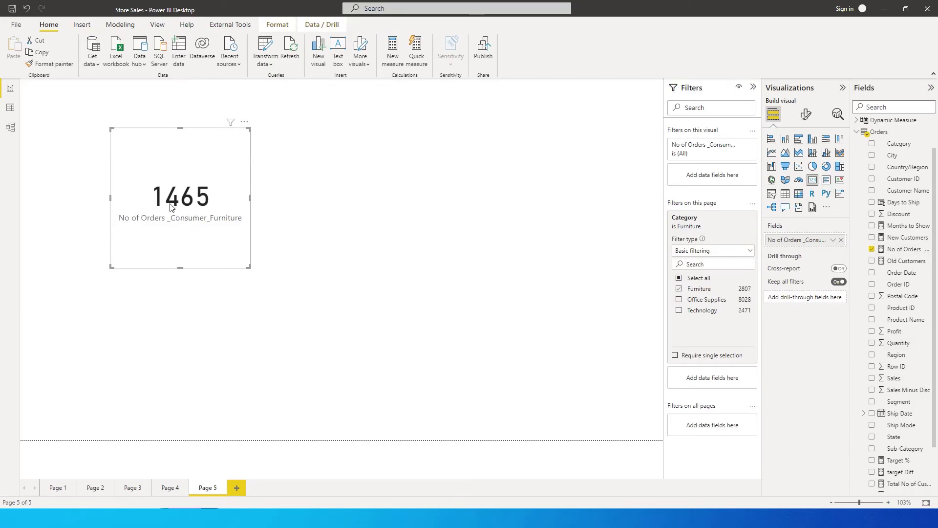
pyautogui.click(436, 180)
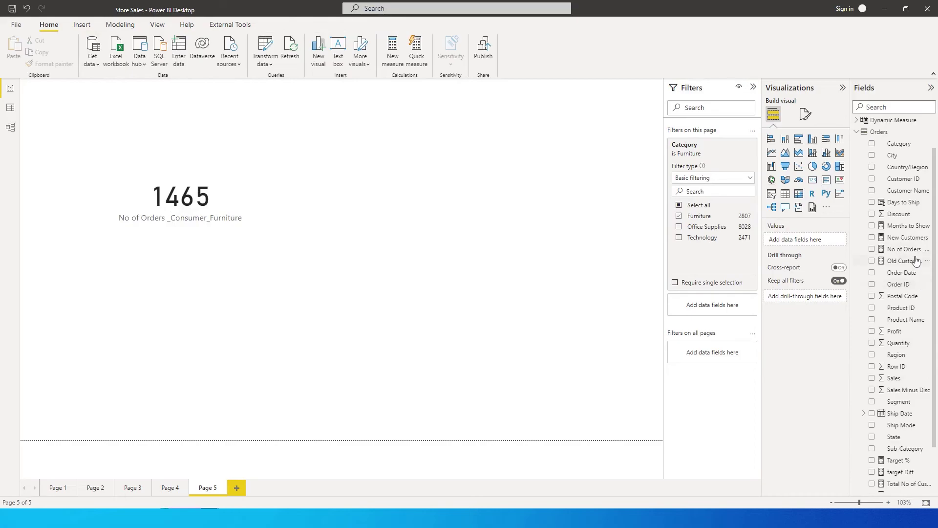
# Step: Build a table of Segment, Category and Count of Order ID, then clear the page's Furniture filter
pyautogui.click(872, 402)
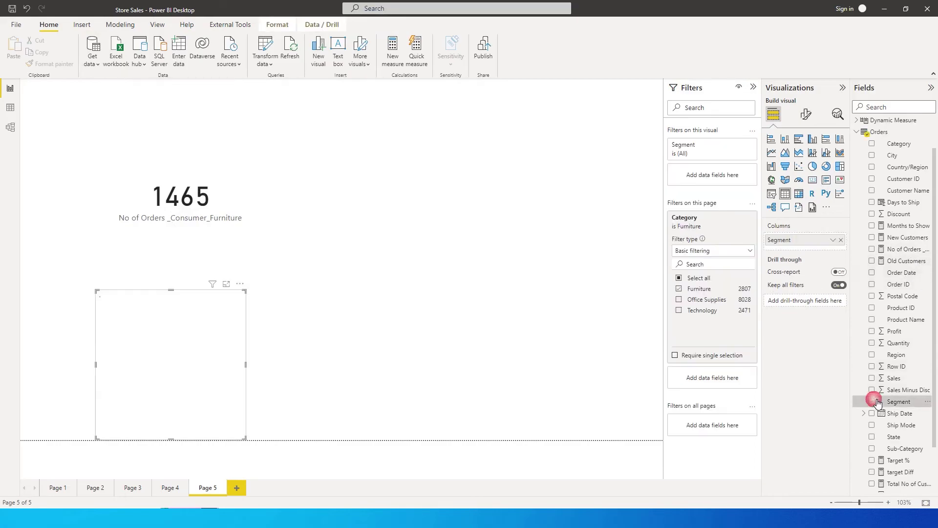
pyautogui.moveTo(202, 334); pyautogui.dragTo(471, 174)
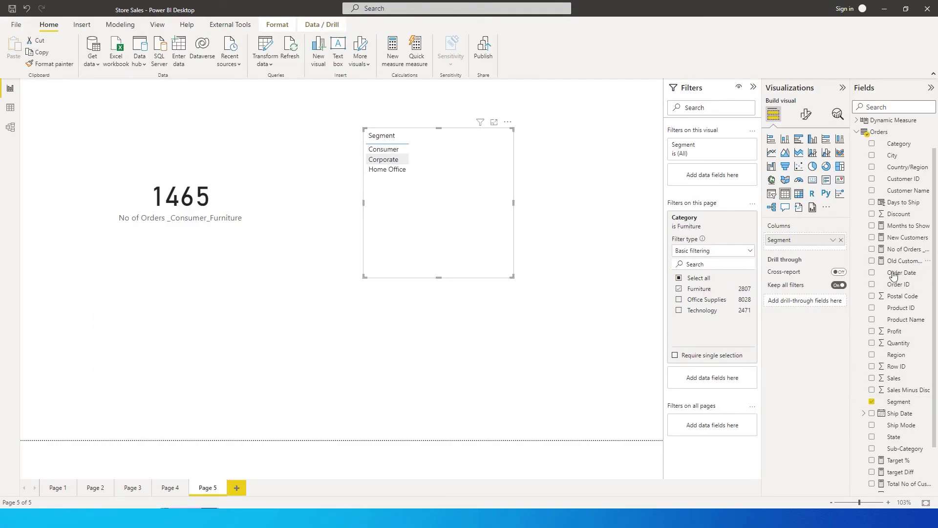
pyautogui.click(872, 145)
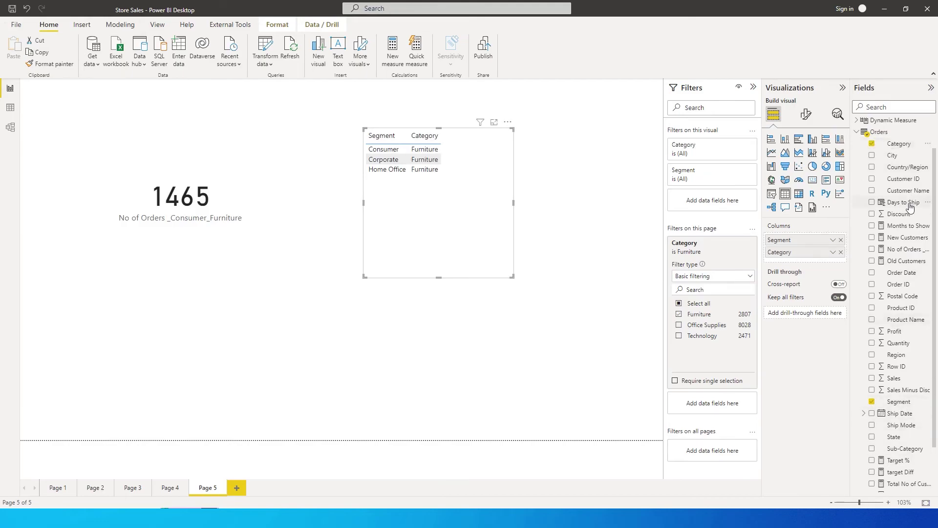
pyautogui.scroll(-3, 909, 357)
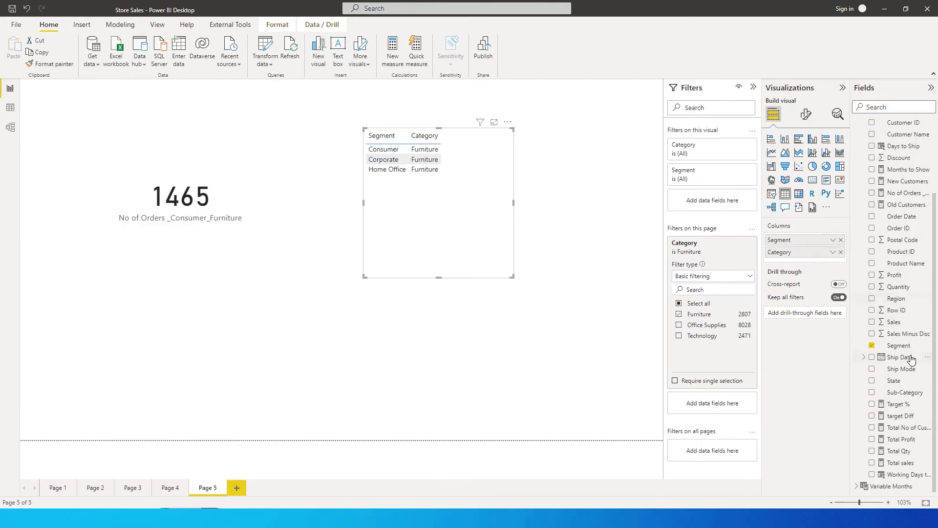
pyautogui.click(873, 228)
pyautogui.click(833, 265)
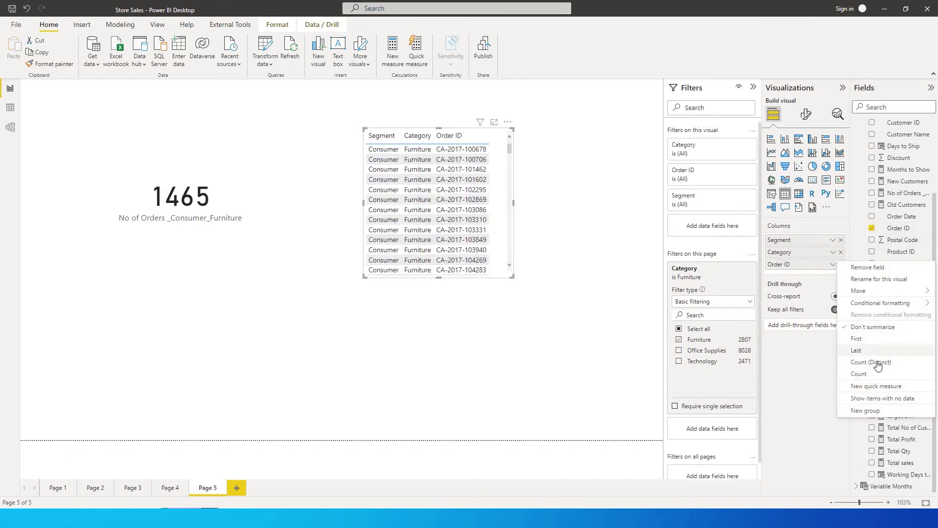
pyautogui.click(868, 375)
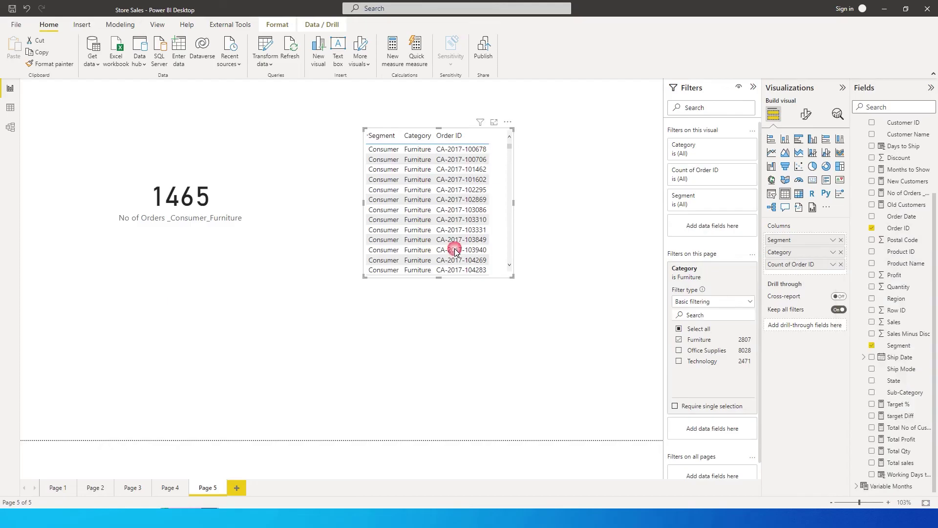
pyautogui.moveTo(490, 245); pyautogui.dragTo(509, 268)
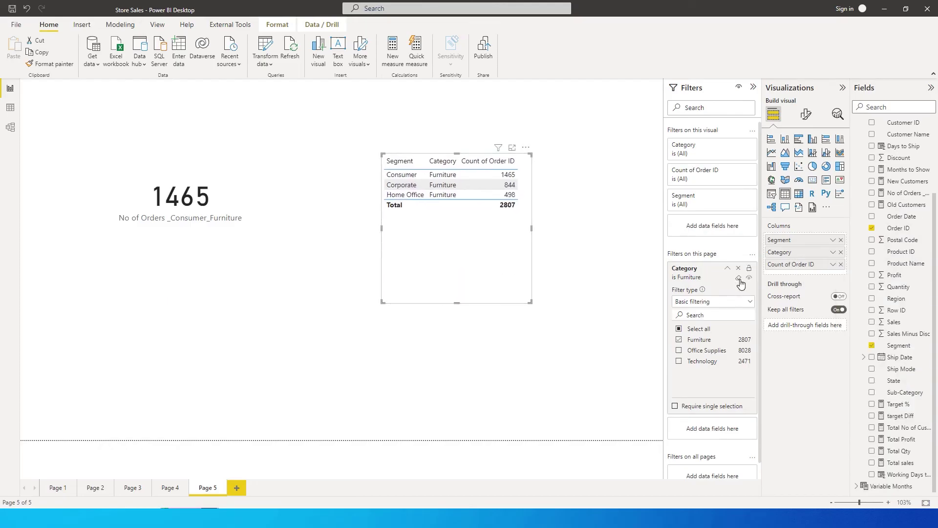
pyautogui.click(739, 278)
# Step: Widen the table to show all nine segment-category rows, then select the card and table
pyautogui.moveTo(531, 302); pyautogui.dragTo(593, 304)
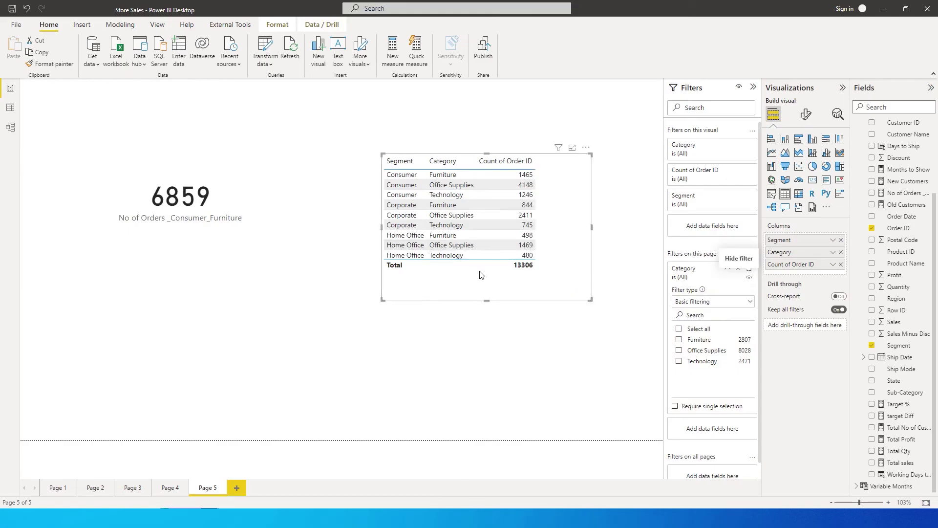
pyautogui.click(198, 237)
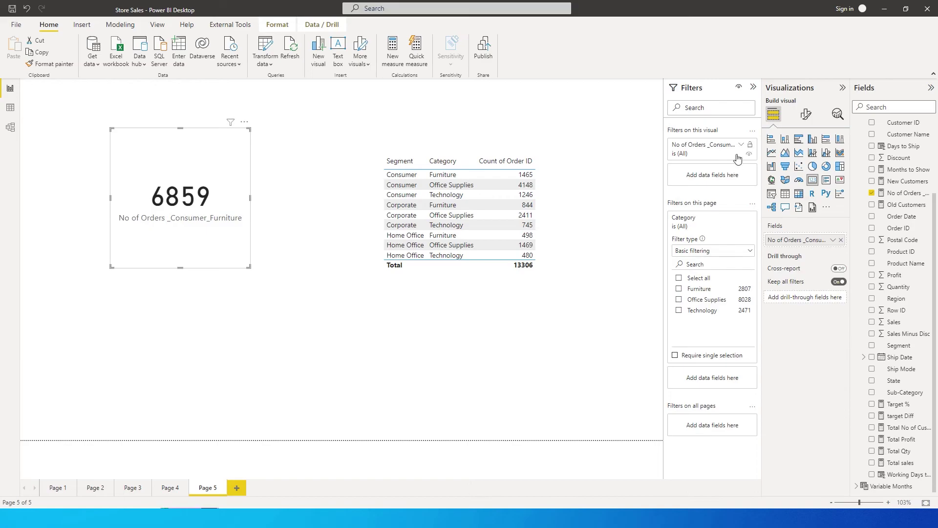
pyautogui.click(555, 223)
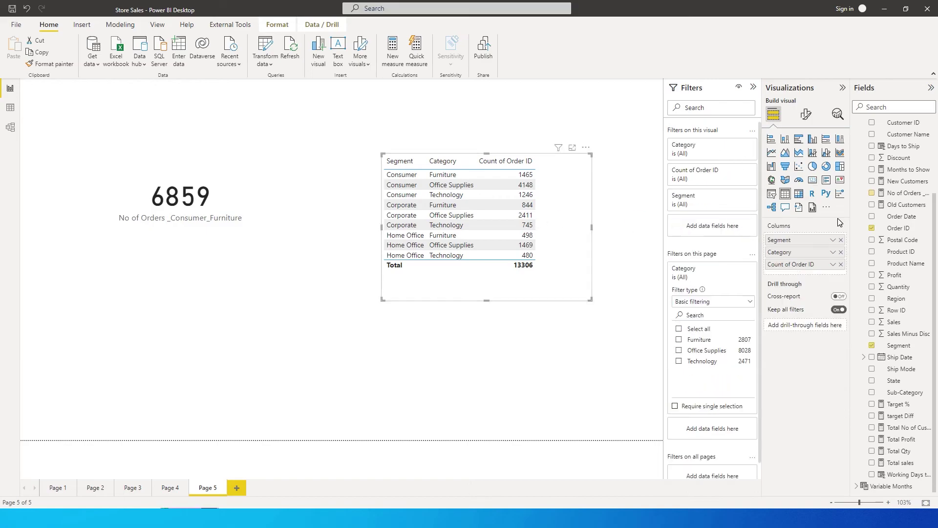
# Step: Filter the table to the Consumer segment and open the No of Orders _Consumer_Furniture formula
pyautogui.click(740, 198)
pyautogui.click(702, 271)
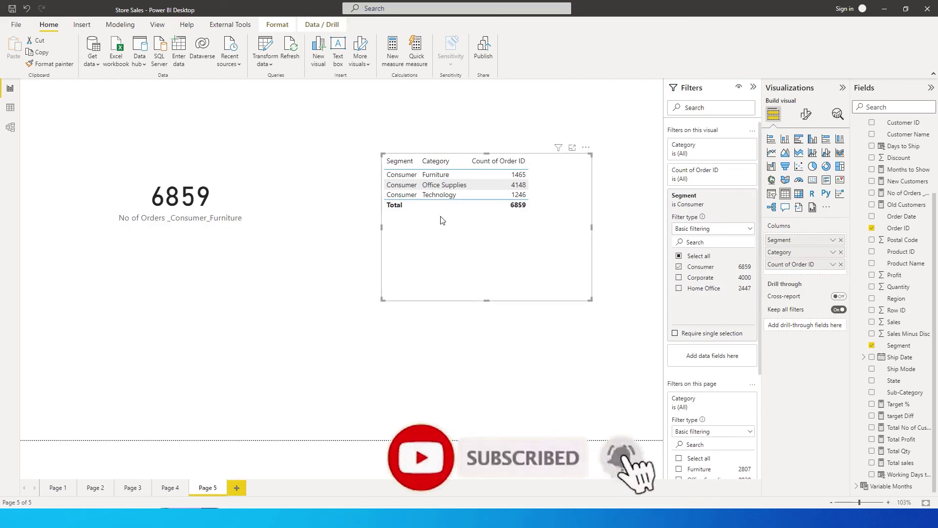
pyautogui.click(247, 208)
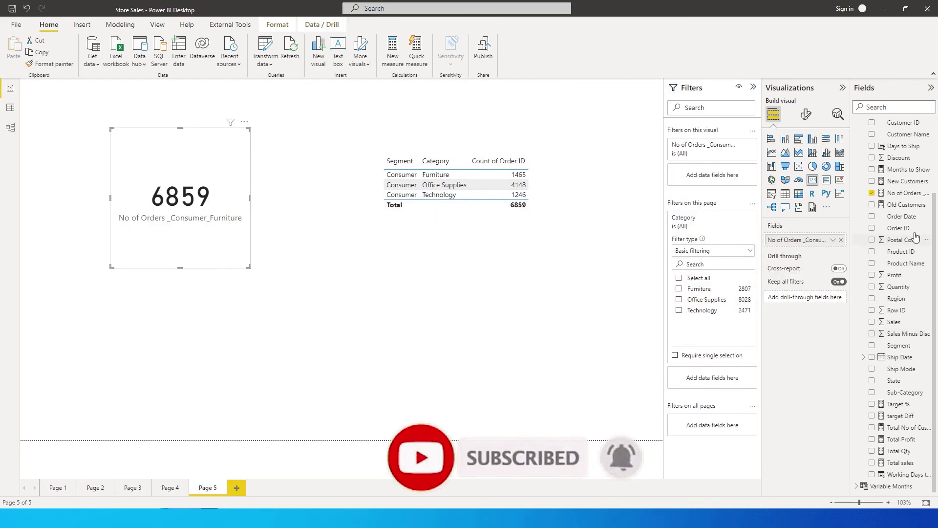
pyautogui.click(904, 192)
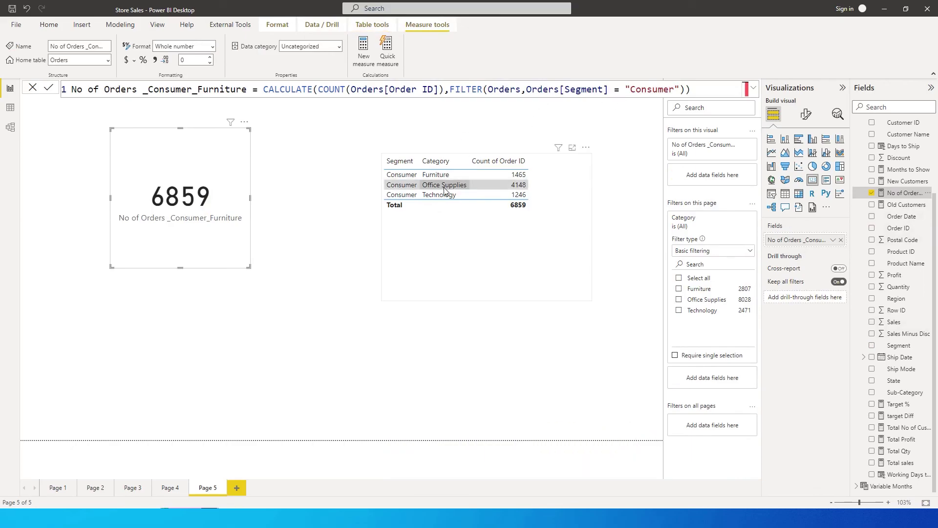
# Step: Append && Orders[Category] = "Furniture" to the measure's FILTER condition
pyautogui.click(681, 90)
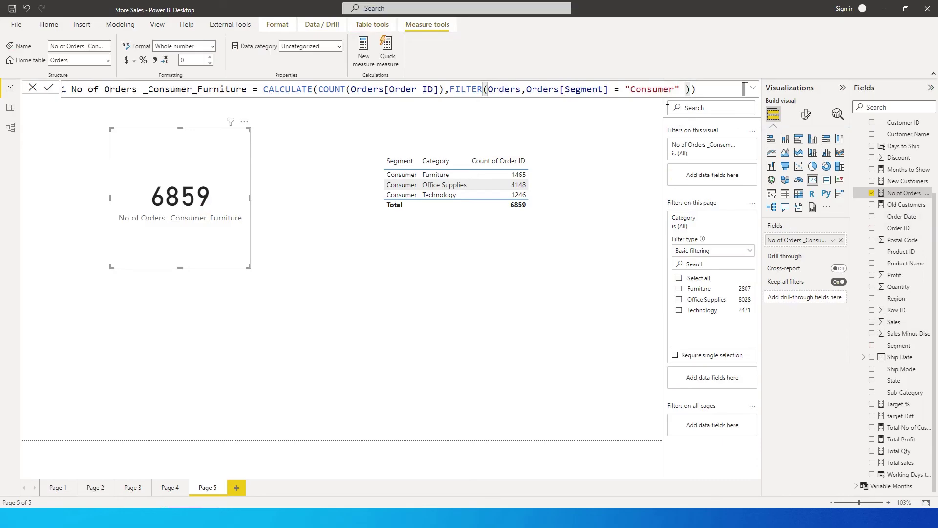
pyautogui.write('&&')
pyautogui.write('F')
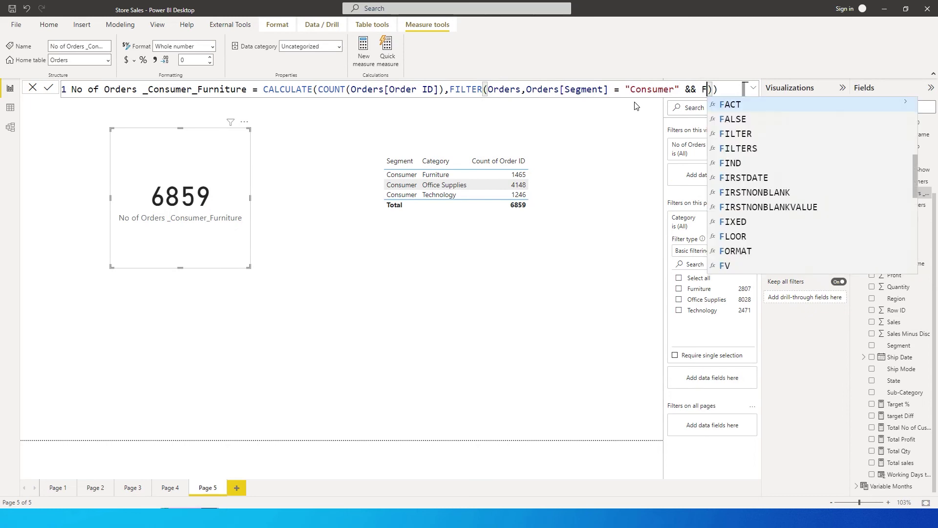
pyautogui.press('BackSpace')
pyautogui.write('Cate')
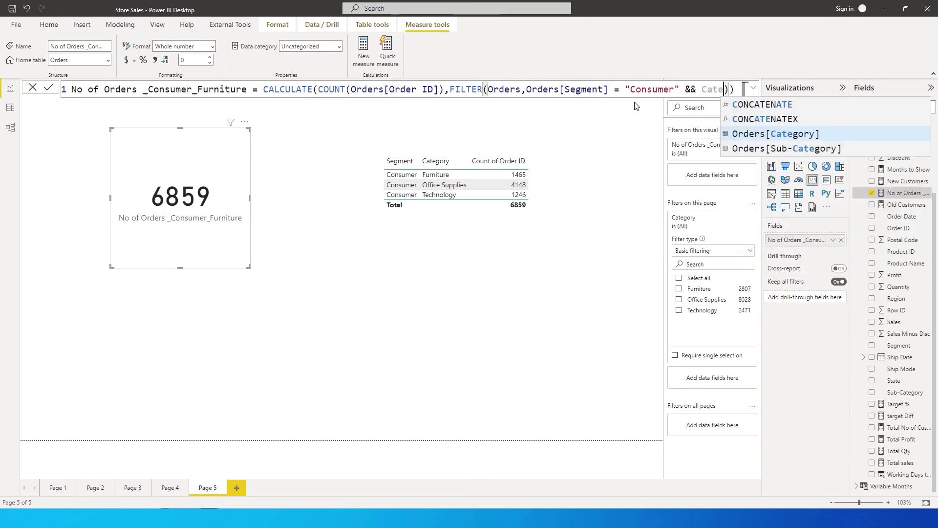
pyautogui.press('Tab')
pyautogui.write("= '")
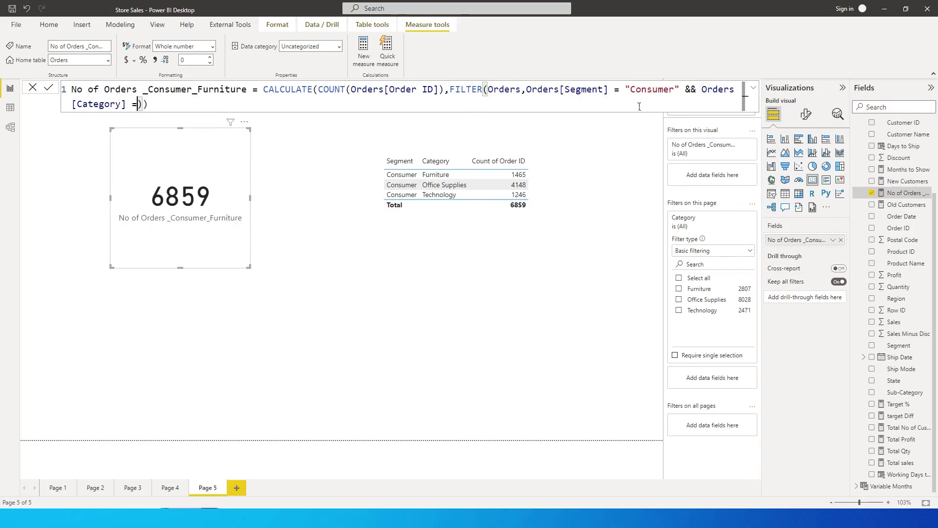
pyautogui.write('Furnoture')
pyautogui.press('BackSpace')
pyautogui.press('BackSpace')
pyautogui.press('BackSpace')
pyautogui.press('BackSpace')
pyautogui.press('BackSpace')
pyautogui.write('iture')
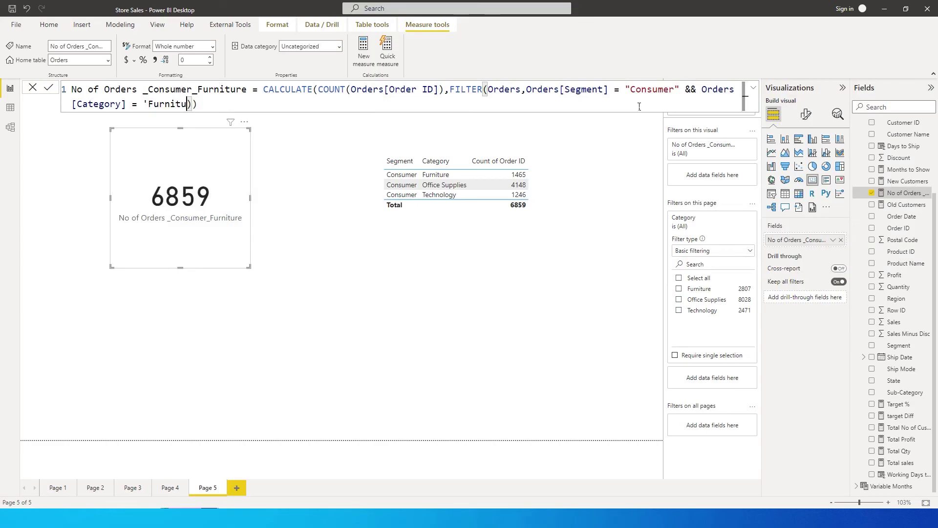
pyautogui.write('"')
pyautogui.press('BackSpace')
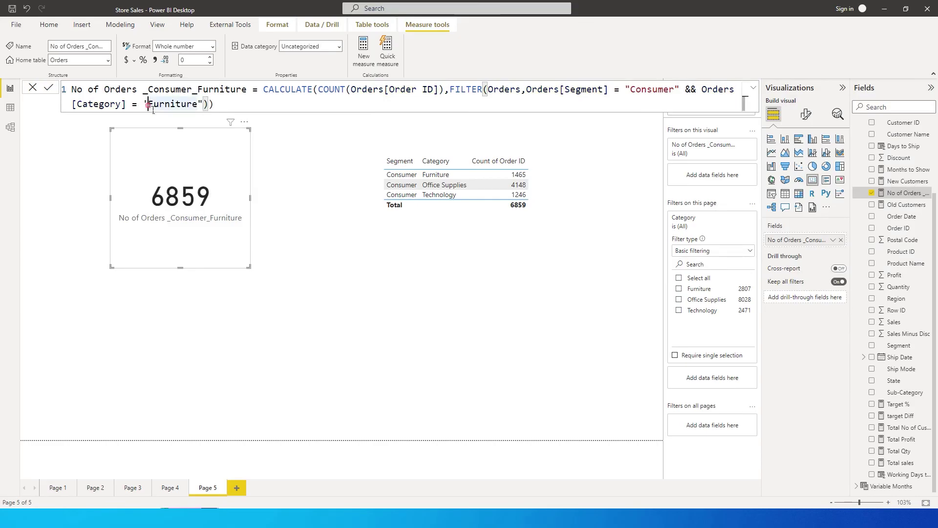
pyautogui.write('"')
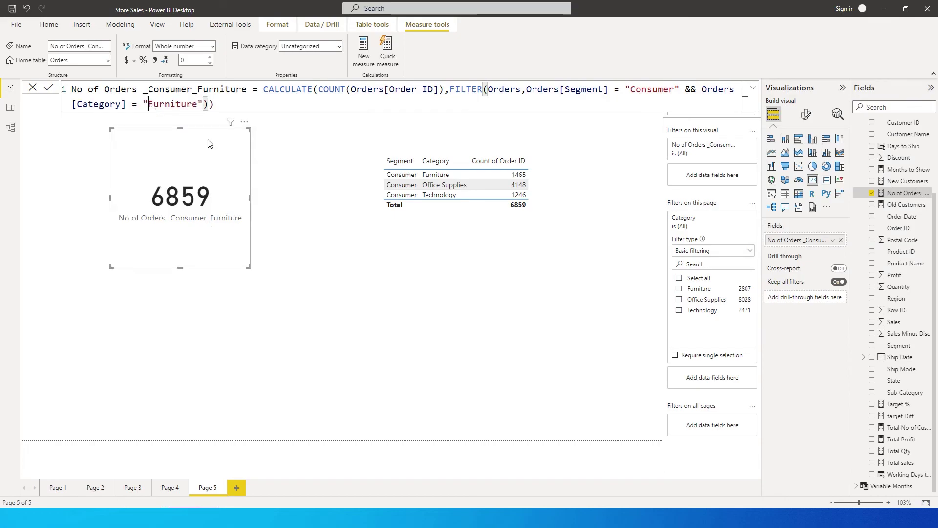
pyautogui.click(207, 108)
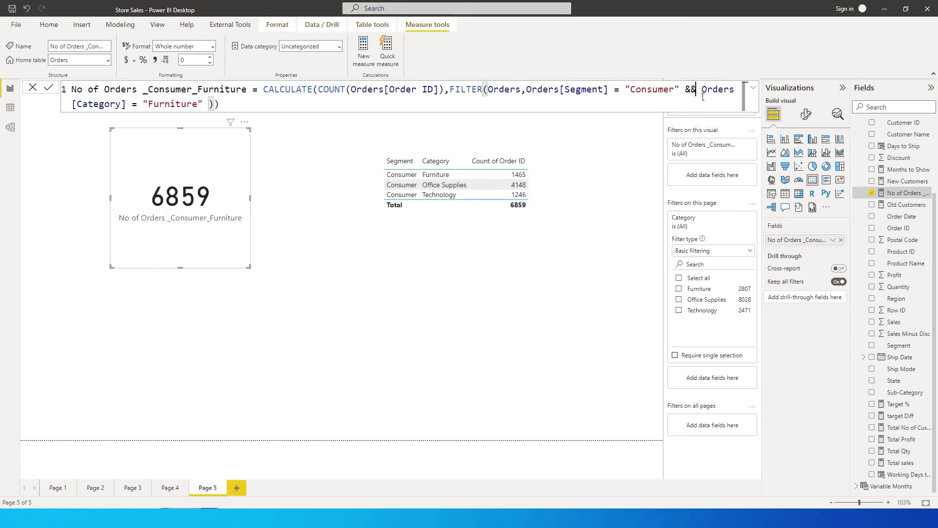
# Step: Replace && with || in the measure's filter and commit, giving 8201
pyautogui.press('BackSpace')
pyautogui.press('BackSpace')
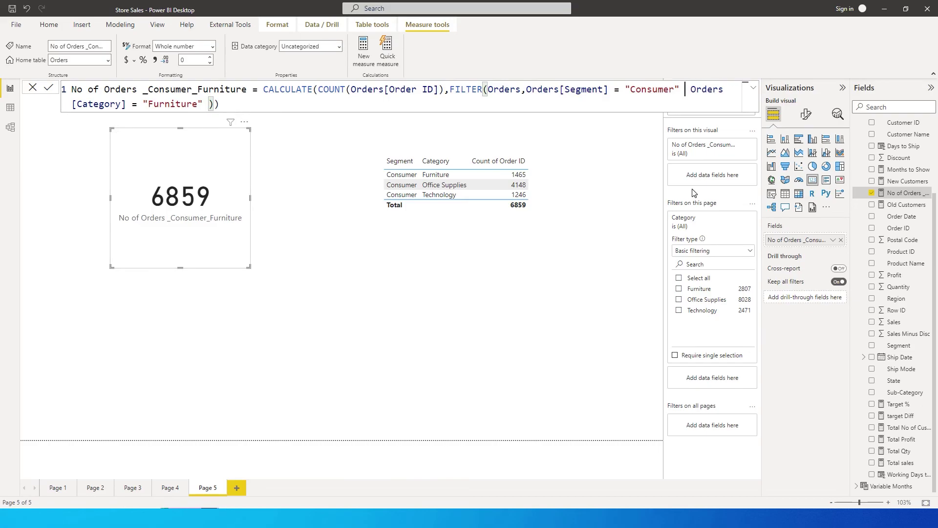
pyautogui.write('||')
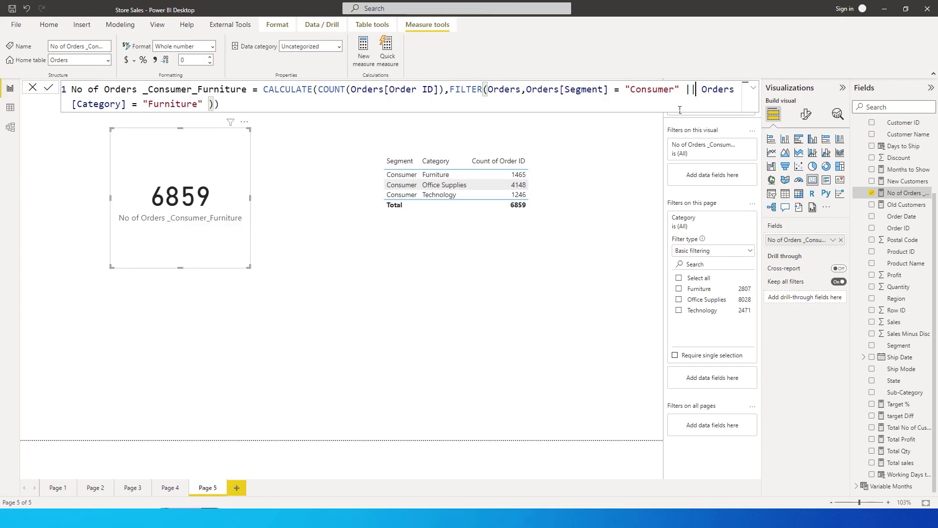
pyautogui.press('Return')
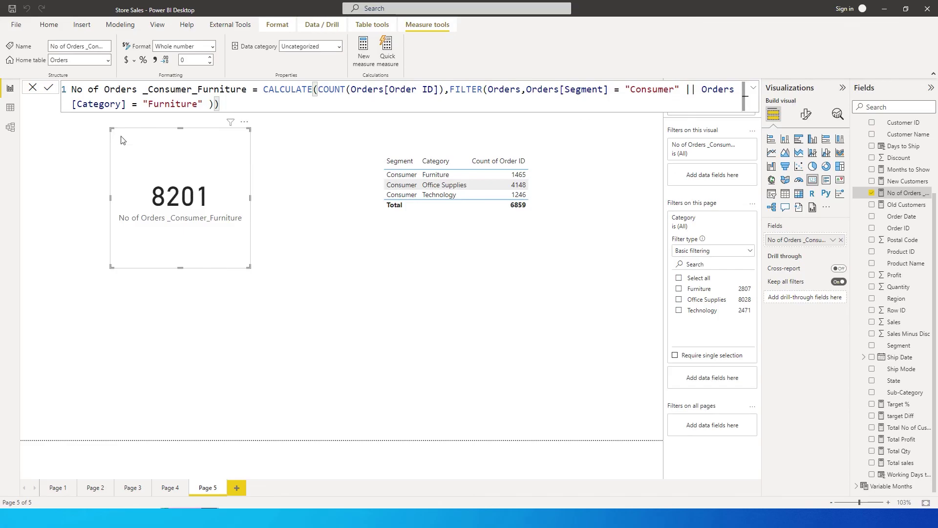
# Step: Change || back to && and commit so the card reads 1465
pyautogui.click(696, 90)
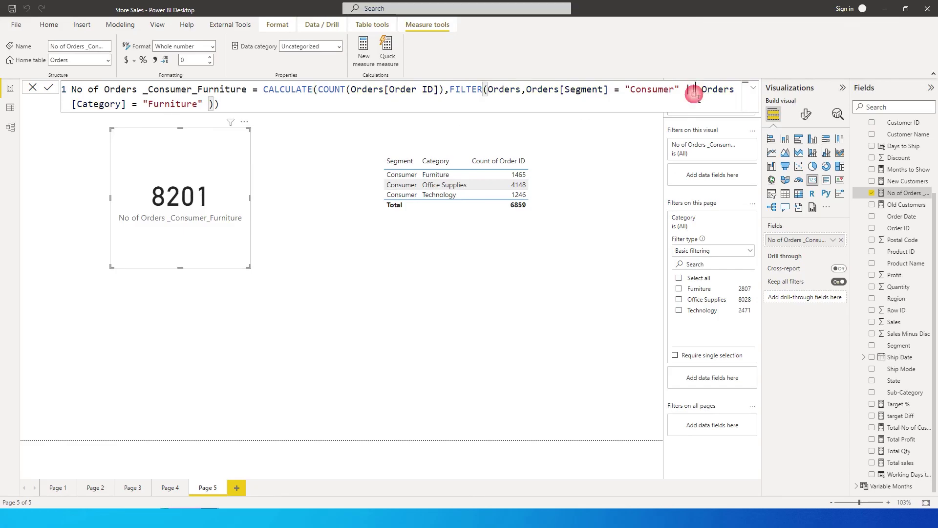
pyautogui.press('BackSpace')
pyautogui.press('BackSpace')
pyautogui.write('&&')
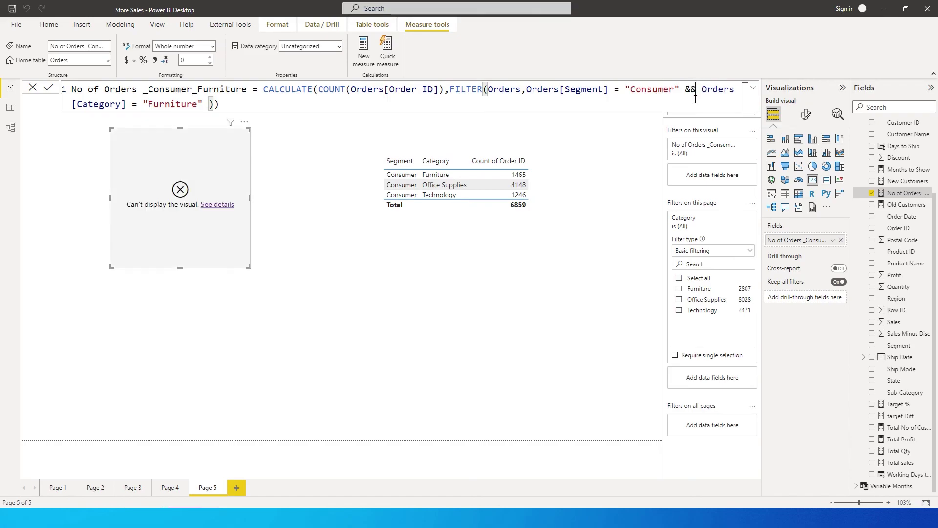
pyautogui.press('Return')
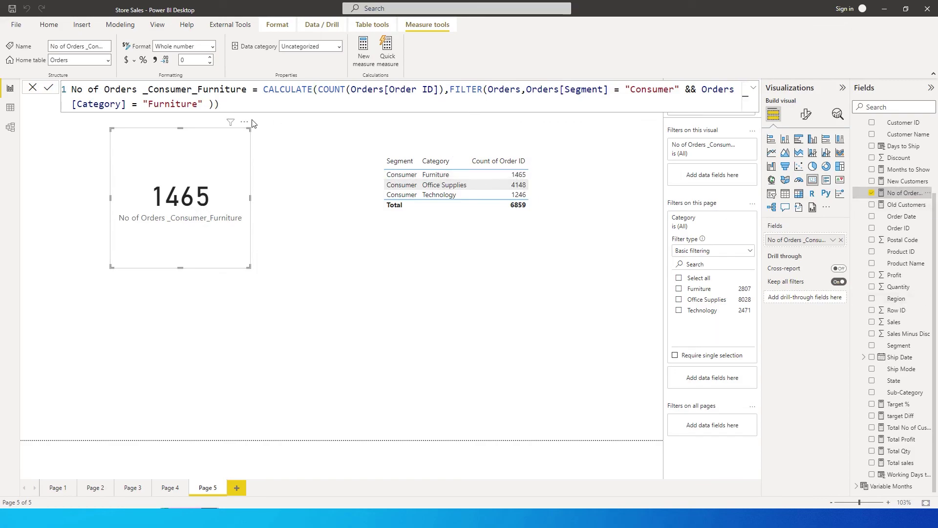
# Step: Copy the measure formula into a new Orders measure and rename it Sales_Consumer_Furniture
pyautogui.hotkey('ctrl', 'a')
pyautogui.hotkey('ctrl', 'c')
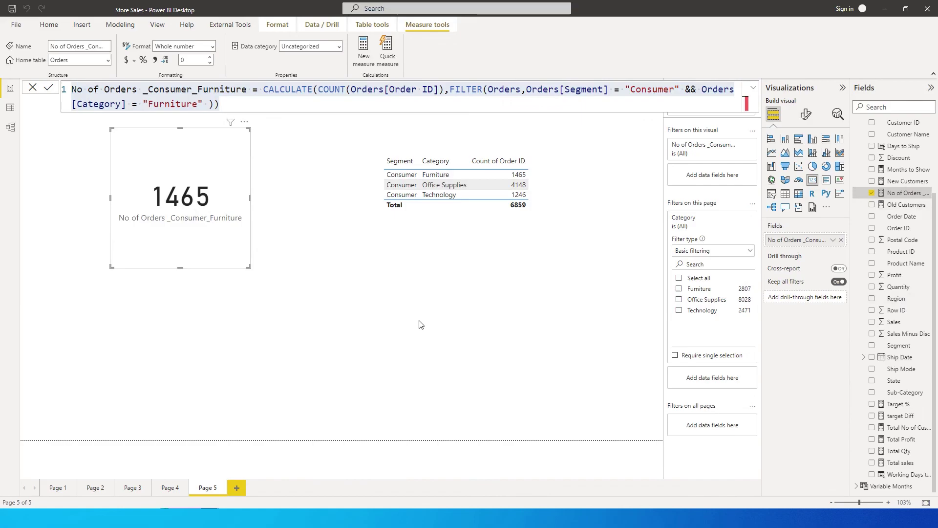
pyautogui.scroll(3, 869, 248)
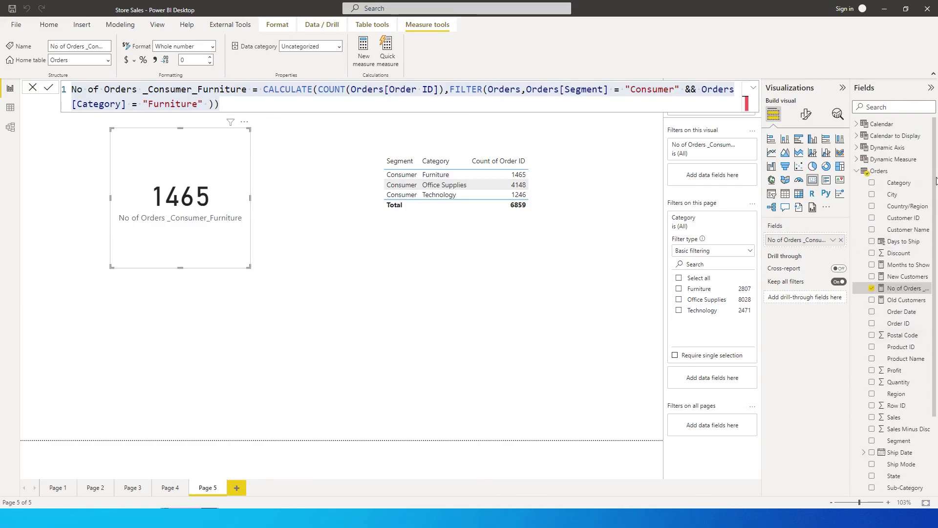
pyautogui.rightClick(893, 171)
pyautogui.click(865, 178)
pyautogui.hotkey('ctrl', 'v')
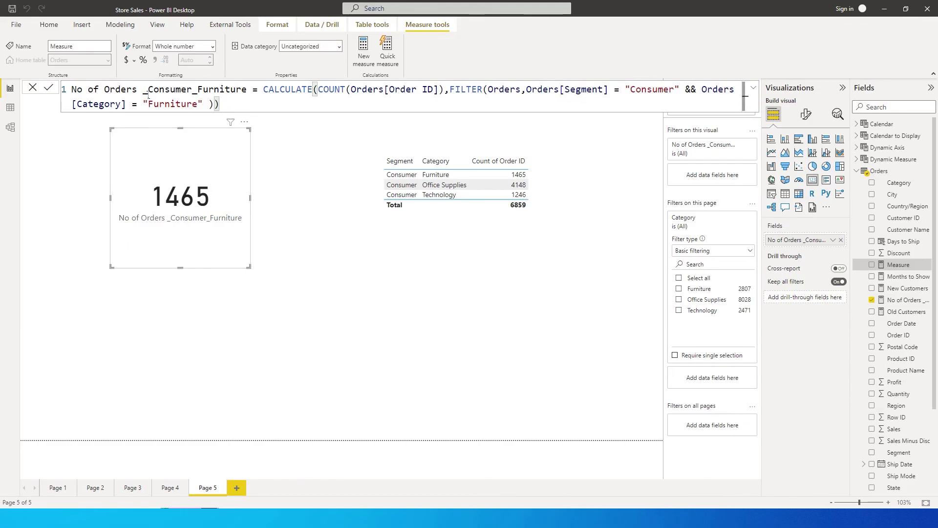
pyautogui.moveTo(138, 90); pyautogui.dragTo(71, 90)
pyautogui.press('BackSpace')
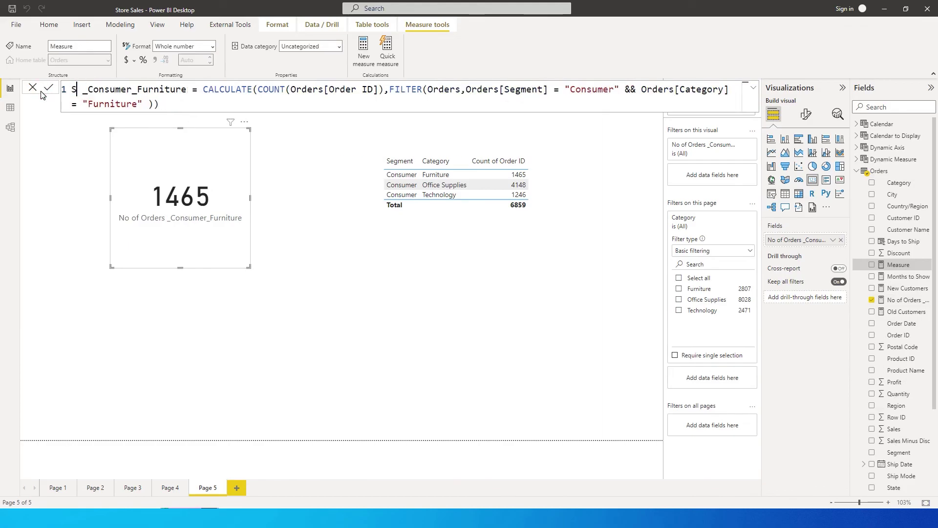
pyautogui.write('Sales')
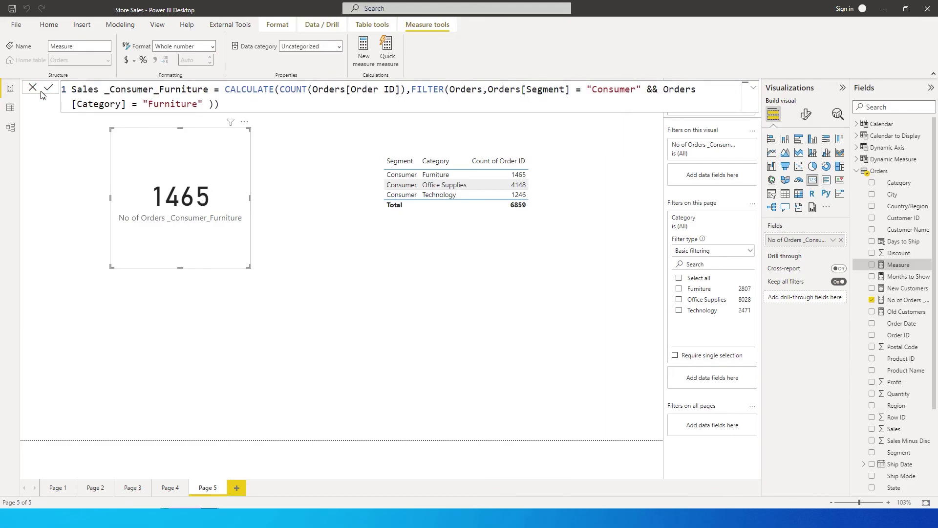
pyautogui.press('Delete')
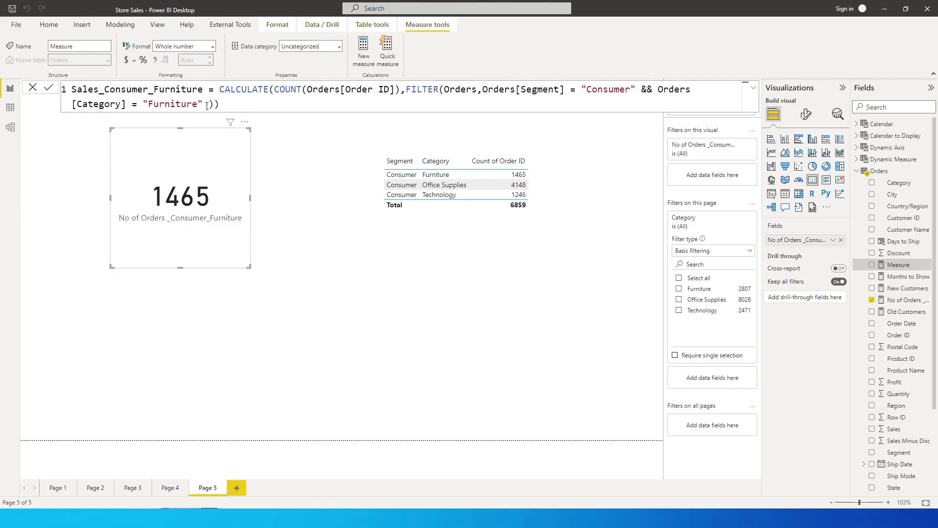
# Step: Change COUNT(Orders[Order ID]) to SUM(Orders[Sales]) and commit the new measure
pyautogui.doubleClick(295, 93)
pyautogui.write('sum')
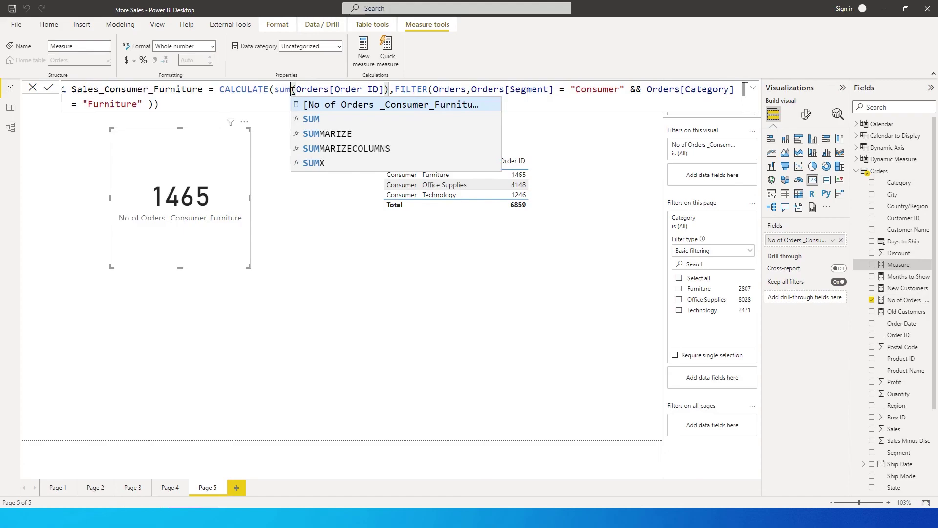
pyautogui.press('Tab')
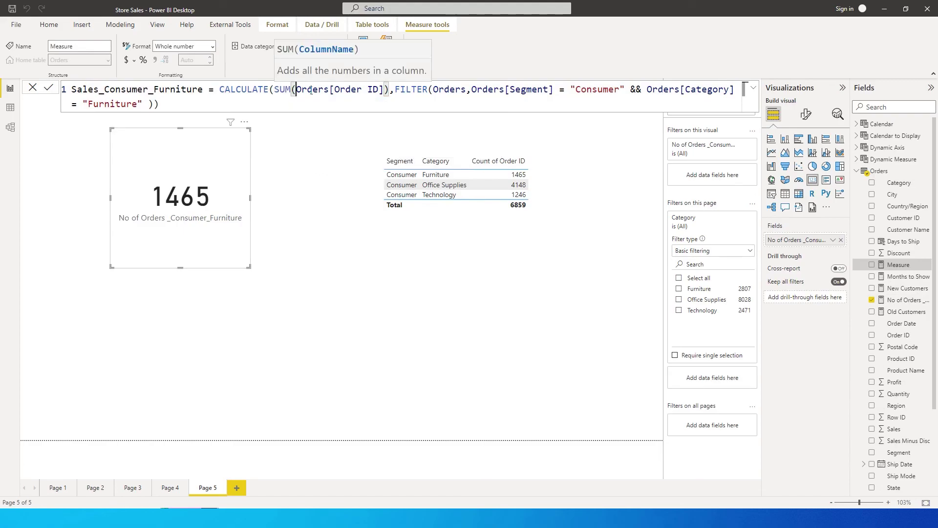
pyautogui.moveTo(296, 91); pyautogui.dragTo(387, 98)
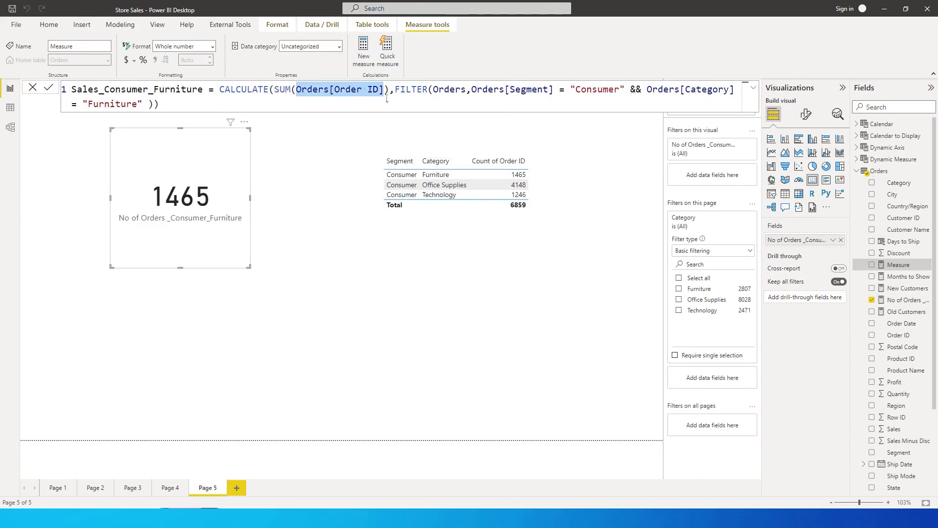
pyautogui.write('sales')
pyautogui.press('Tab')
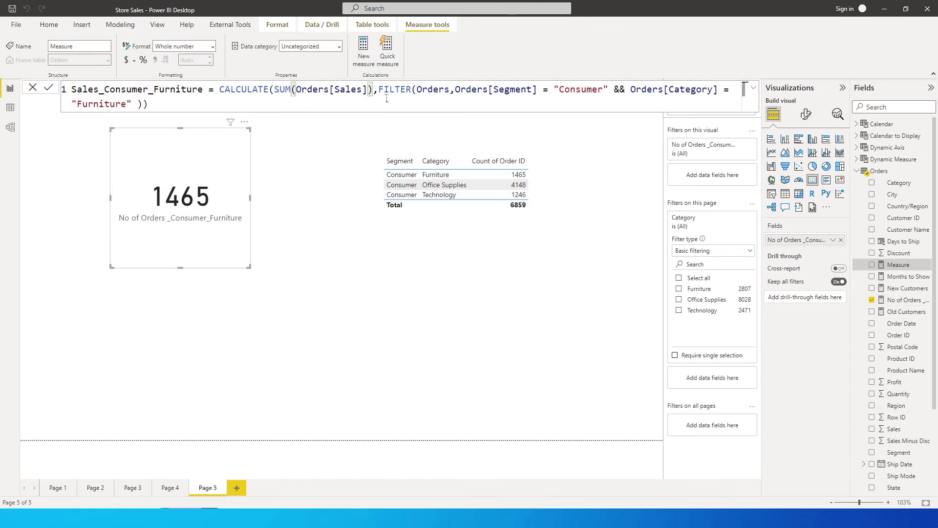
pyautogui.press('Return')
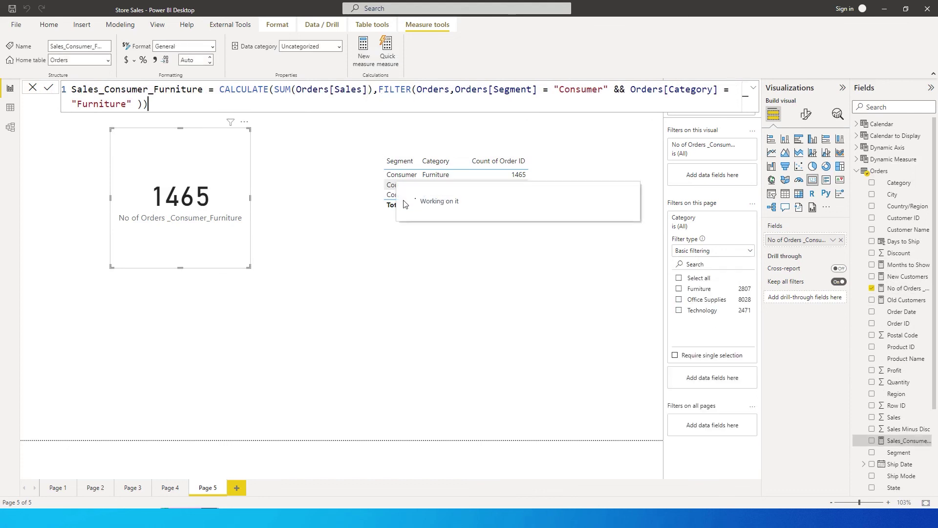
pyautogui.click(264, 335)
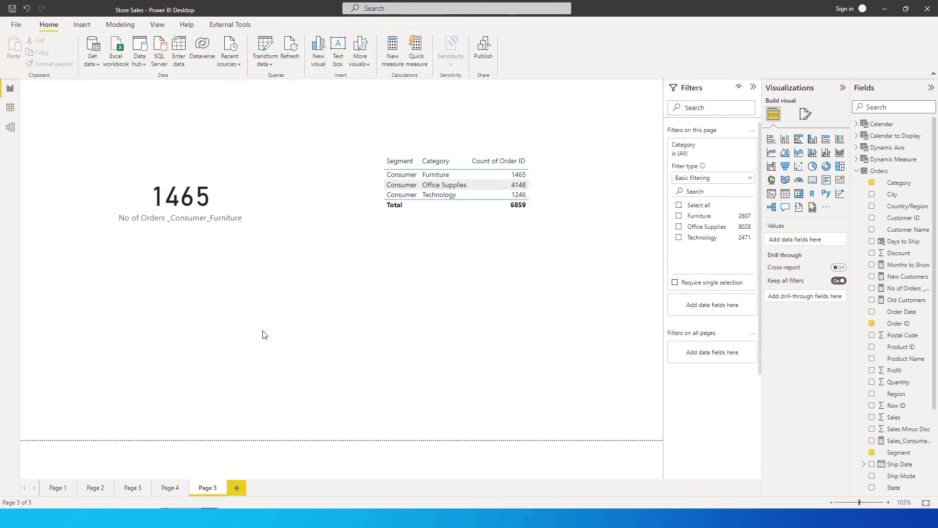
# Step: Add a Sales_Consumer_Furniture card (501.27K) under the order count card, and add Sales to the verification table
pyautogui.click(872, 441)
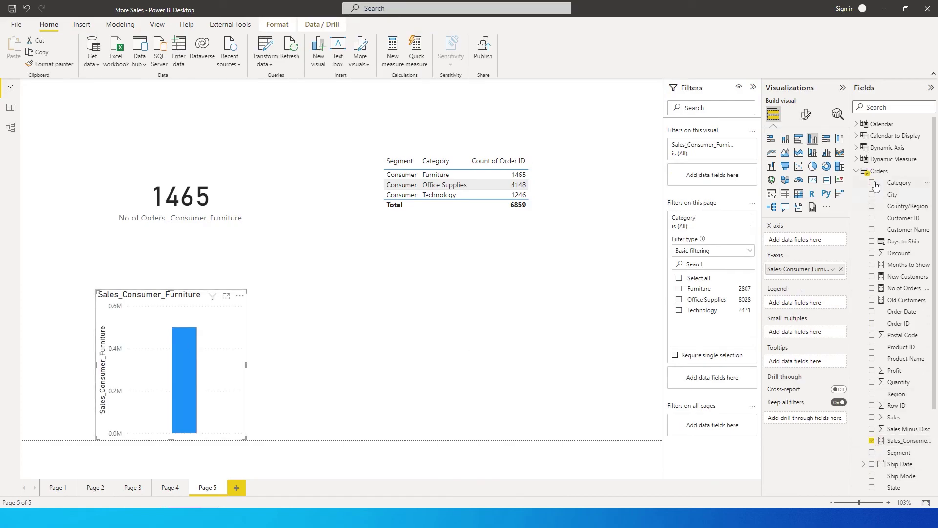
pyautogui.click(813, 180)
pyautogui.moveTo(217, 337); pyautogui.dragTo(220, 309)
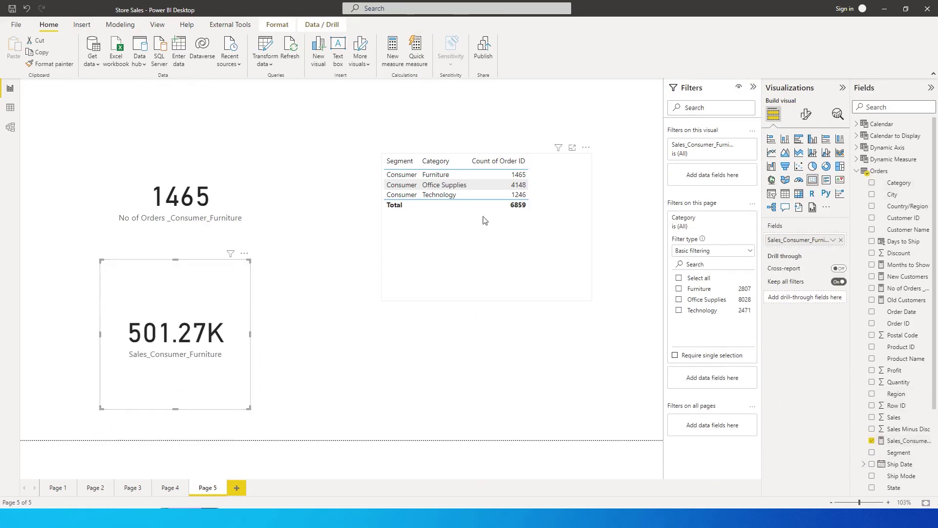
pyautogui.click(501, 239)
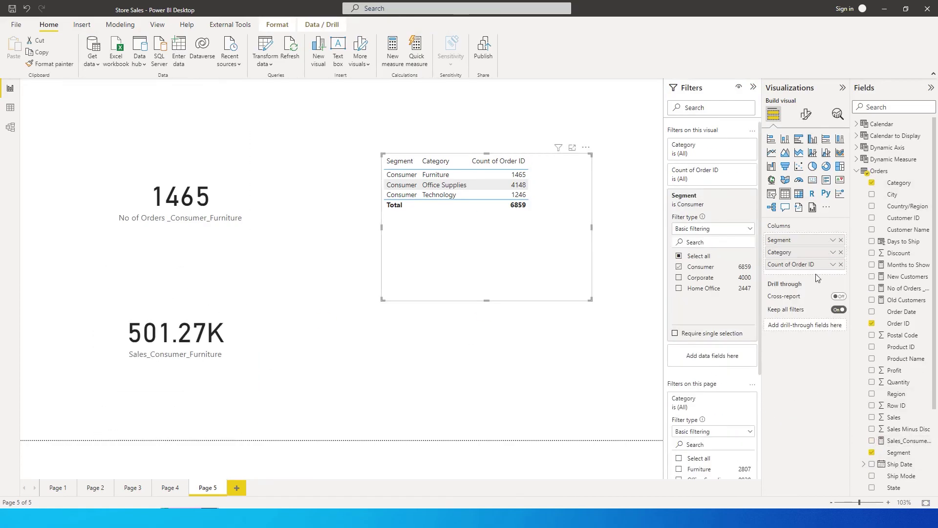
pyautogui.click(873, 418)
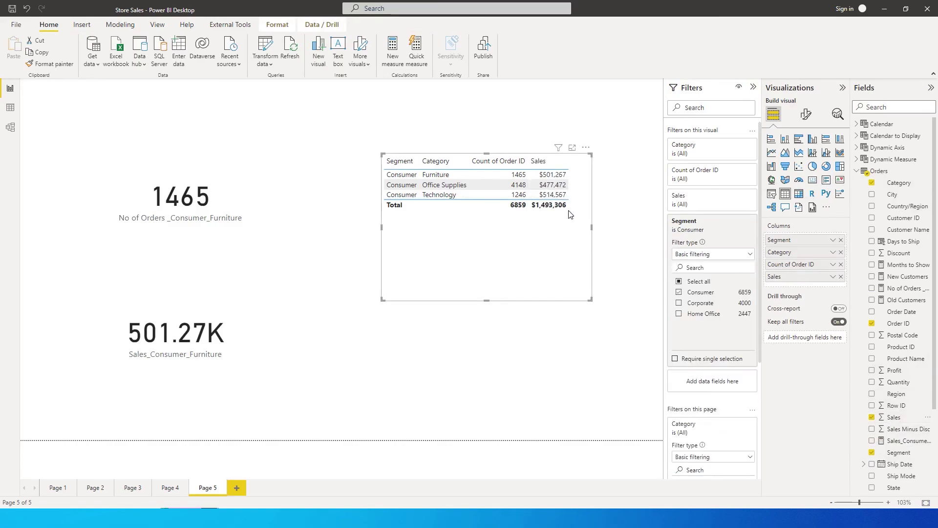